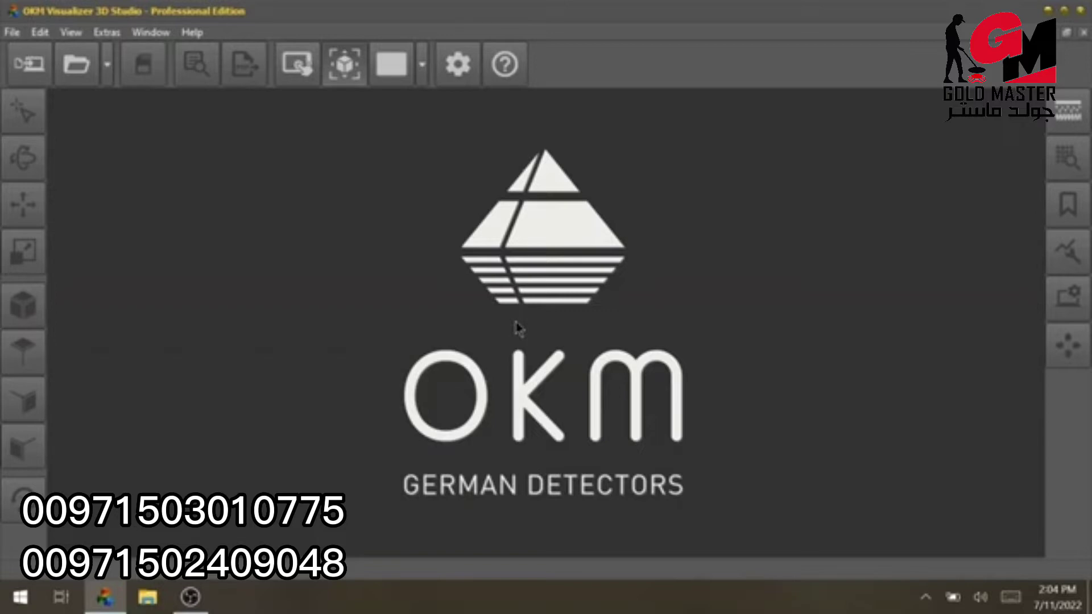
- Browse into the gold folder and load the '01 - No objects' scan file
left_click(80, 63)
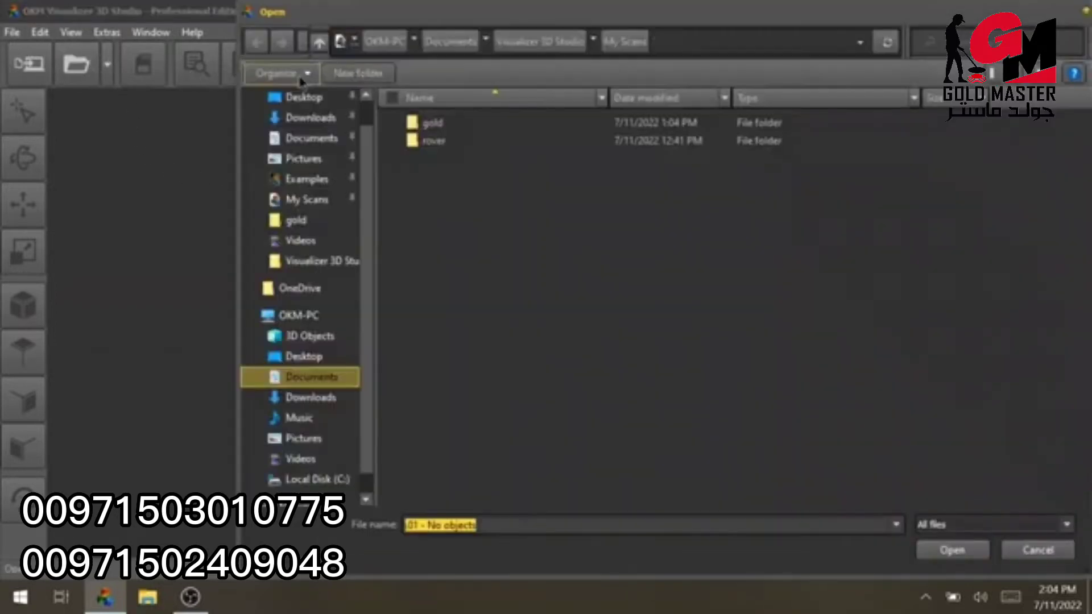
left_click(494, 125)
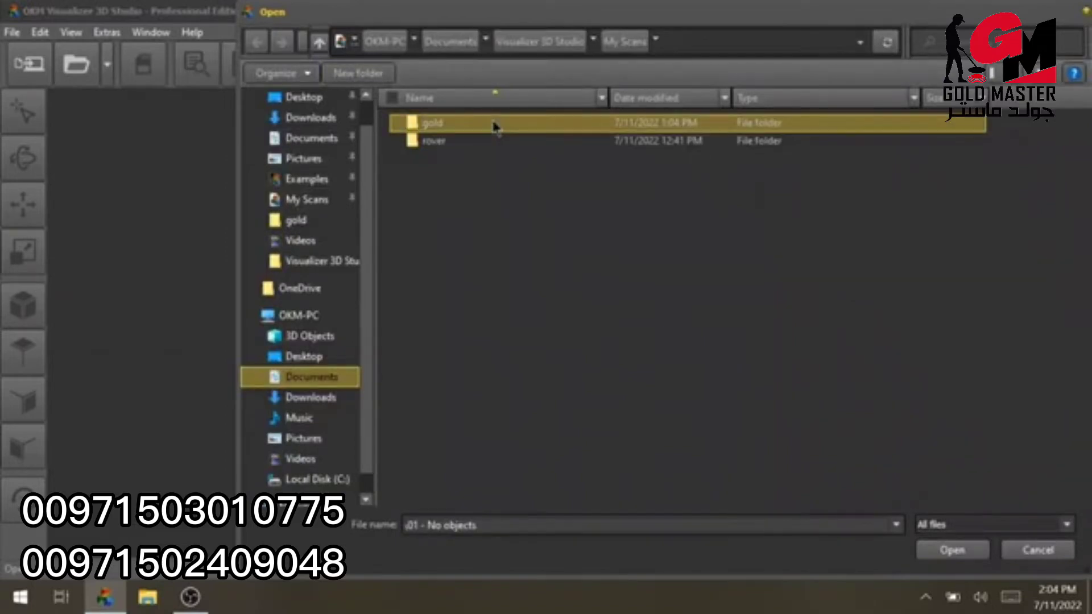
double_click(495, 125)
double_click(451, 124)
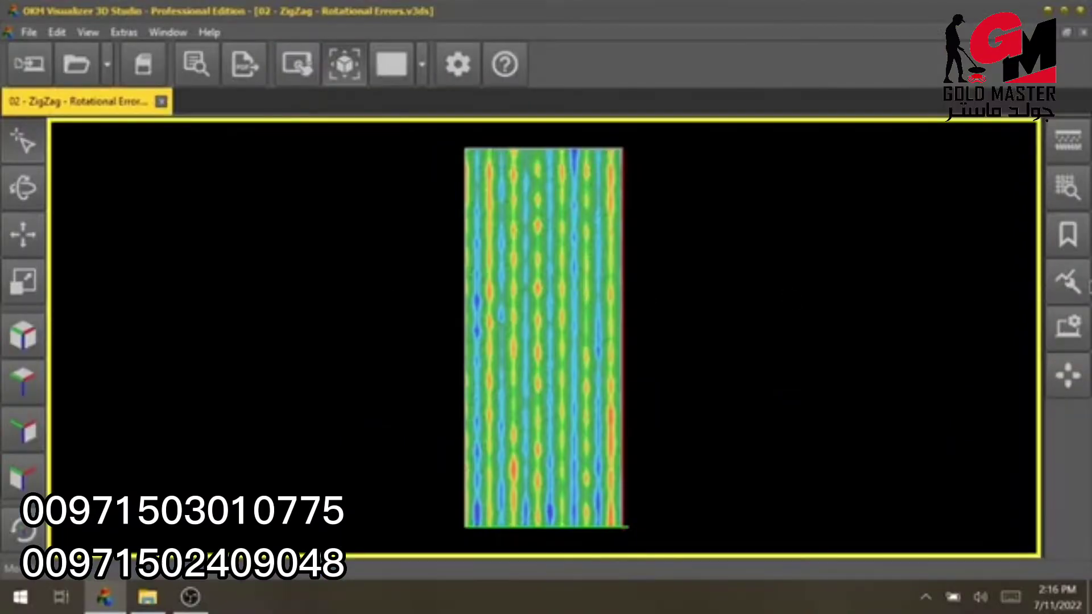
- Add a Rotational Correction modifier to the ZigZag scan to remove vertical striping
left_click(1068, 281)
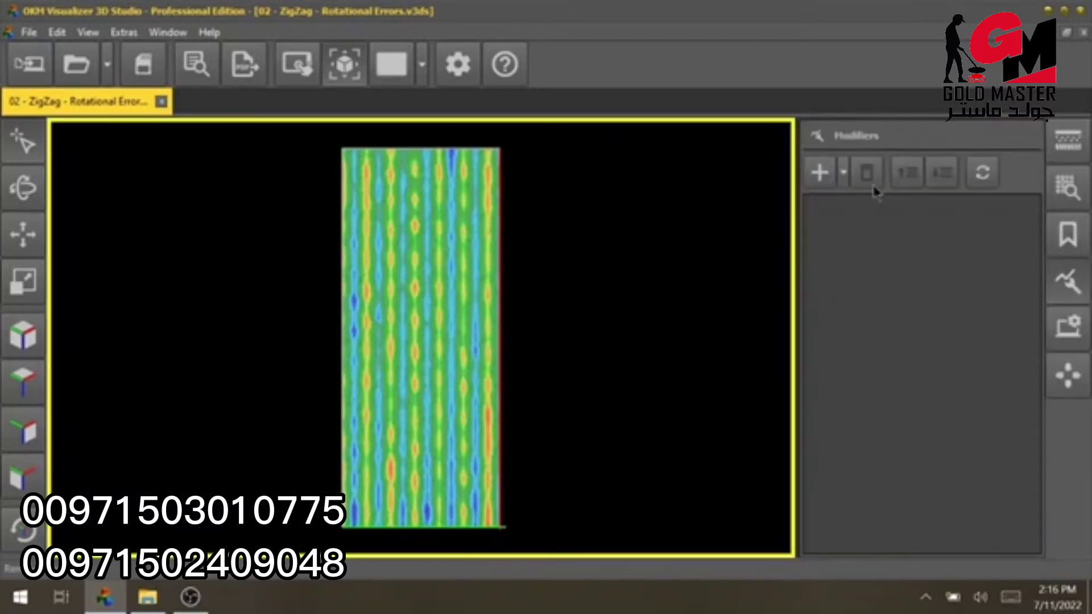
left_click(844, 173)
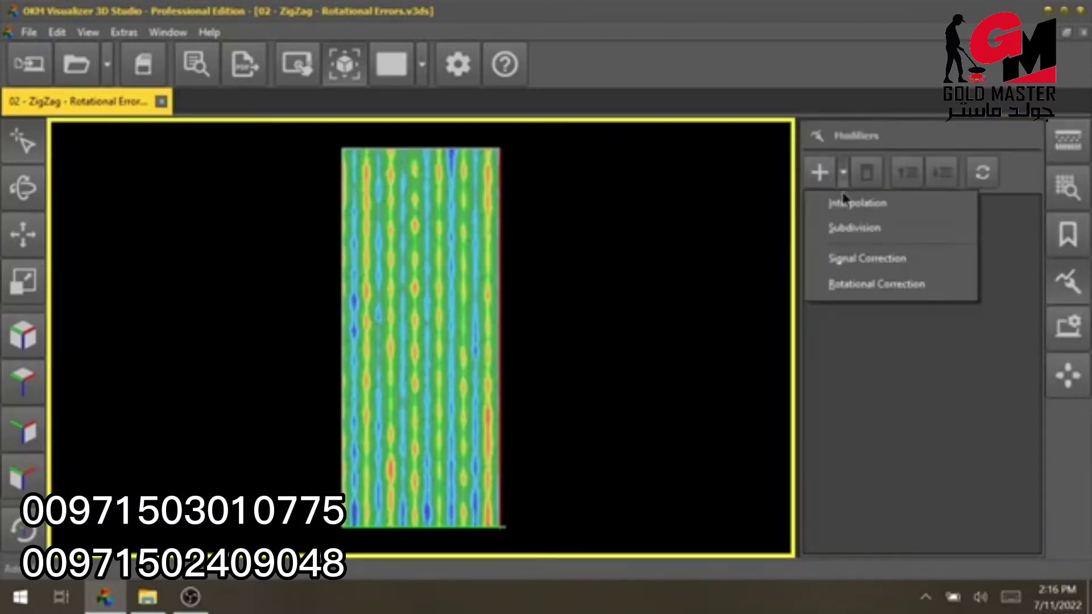
left_click(873, 285)
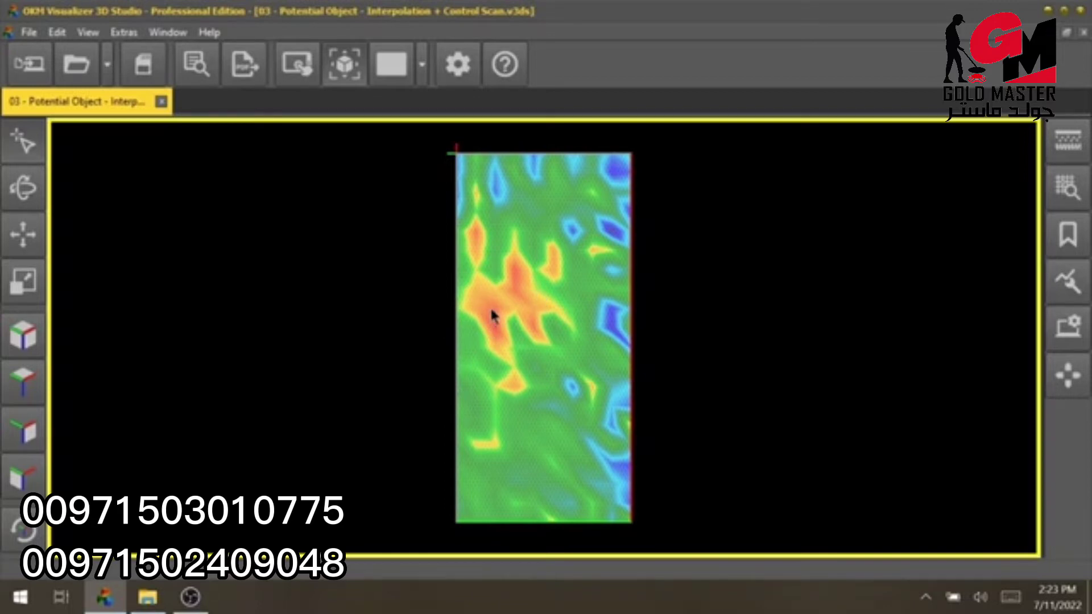
- Show the Modifiers panel for the Potential Object scan instead of visualization settings
left_click(1065, 327)
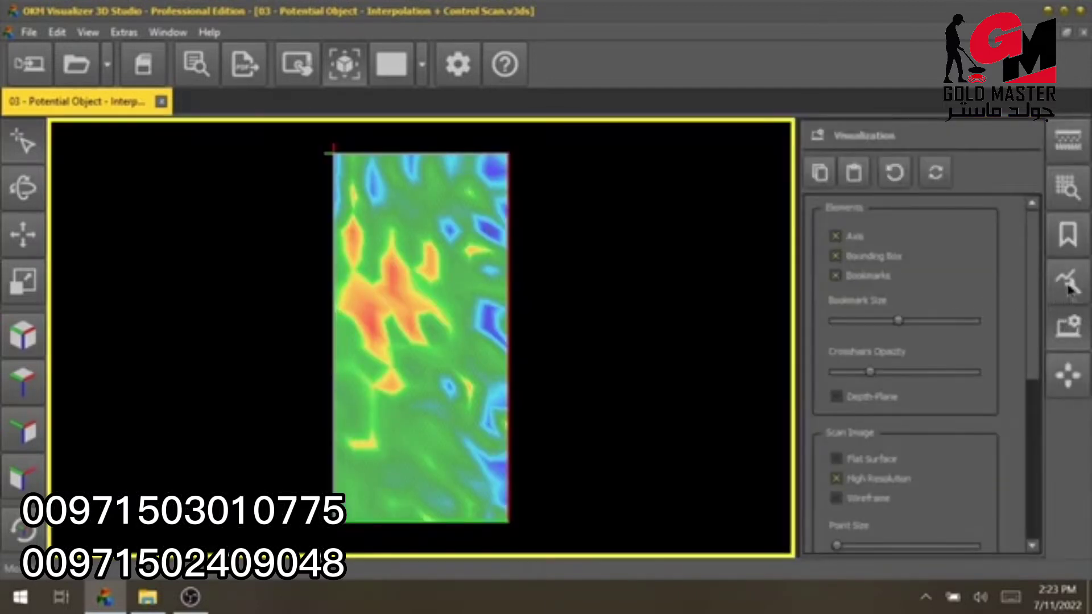
left_click(1066, 287)
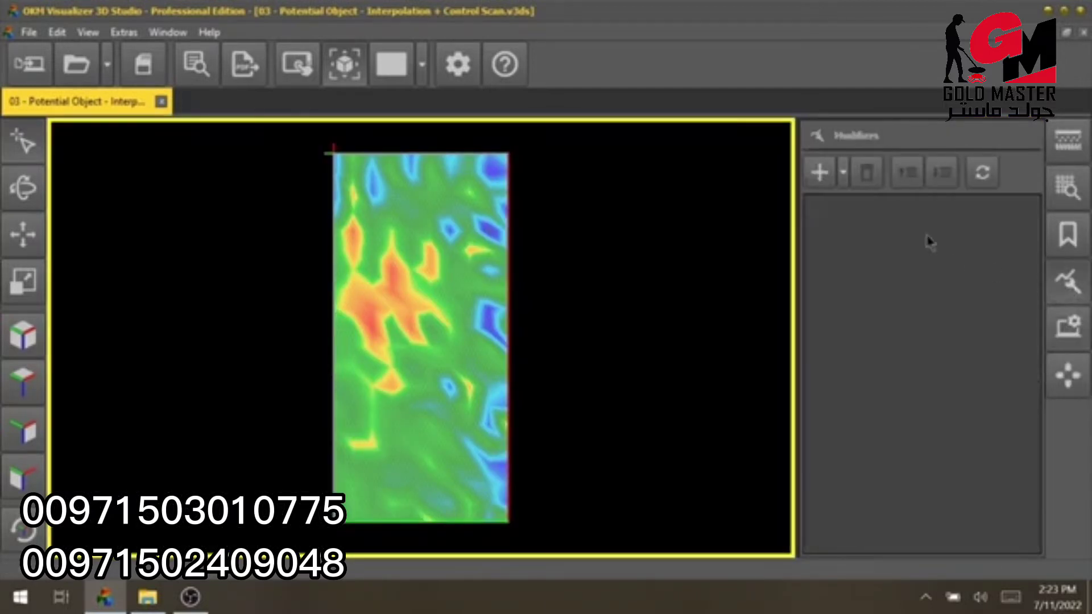
- Add an Interpolation modifier and place the crosshair across the red anomaly's upper part
left_click(843, 172)
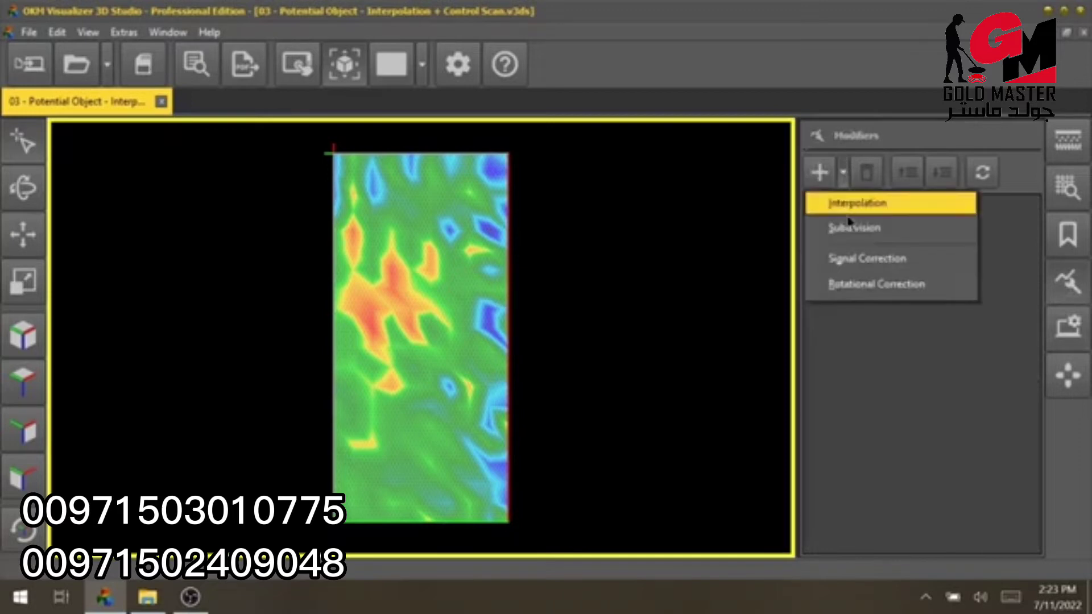
left_click(819, 205)
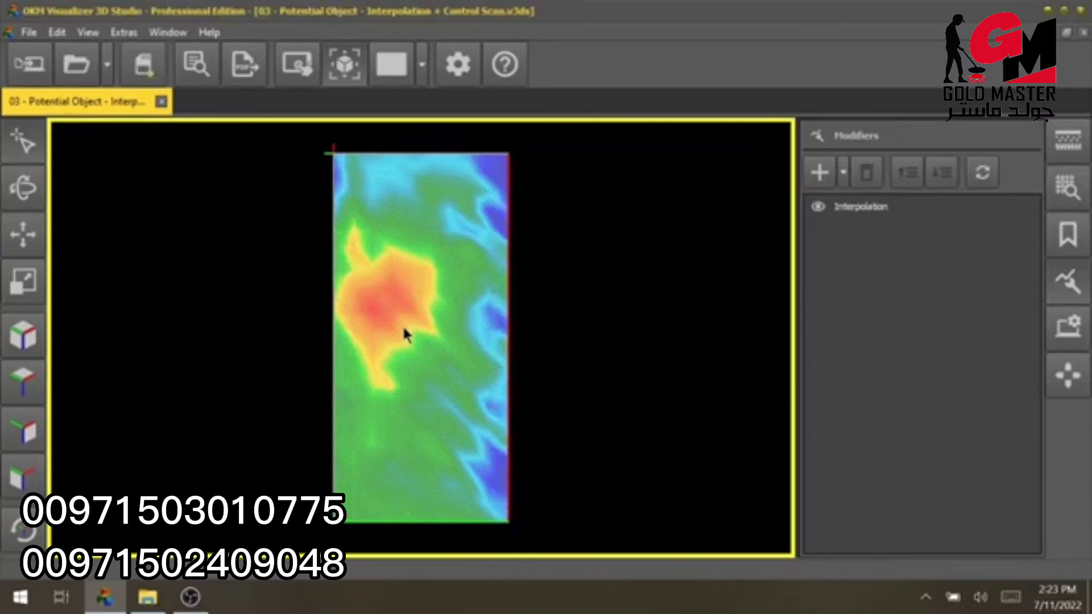
left_click(384, 341)
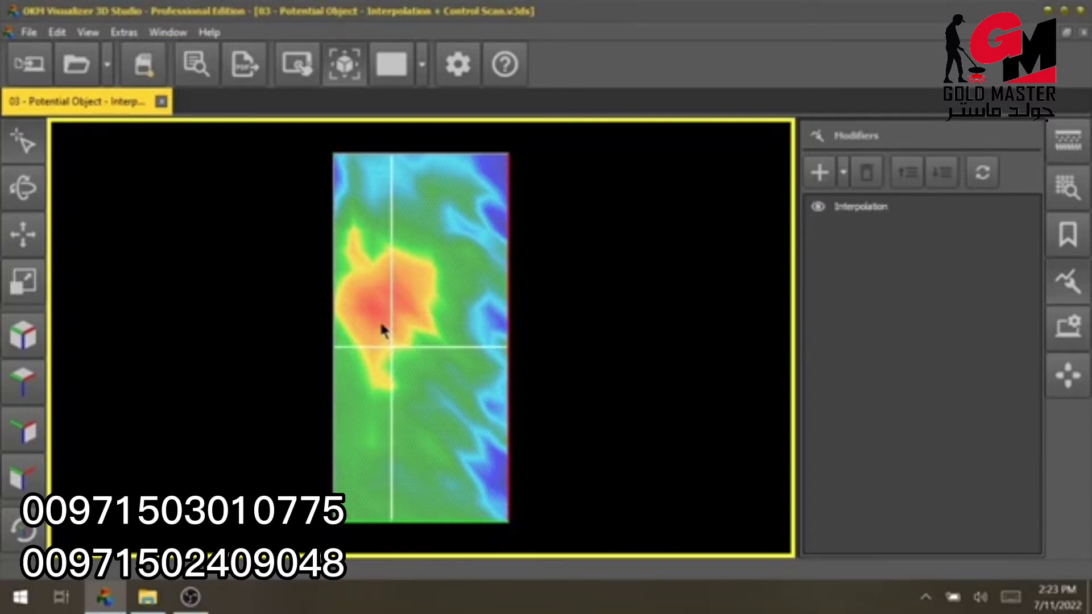
left_click(381, 326)
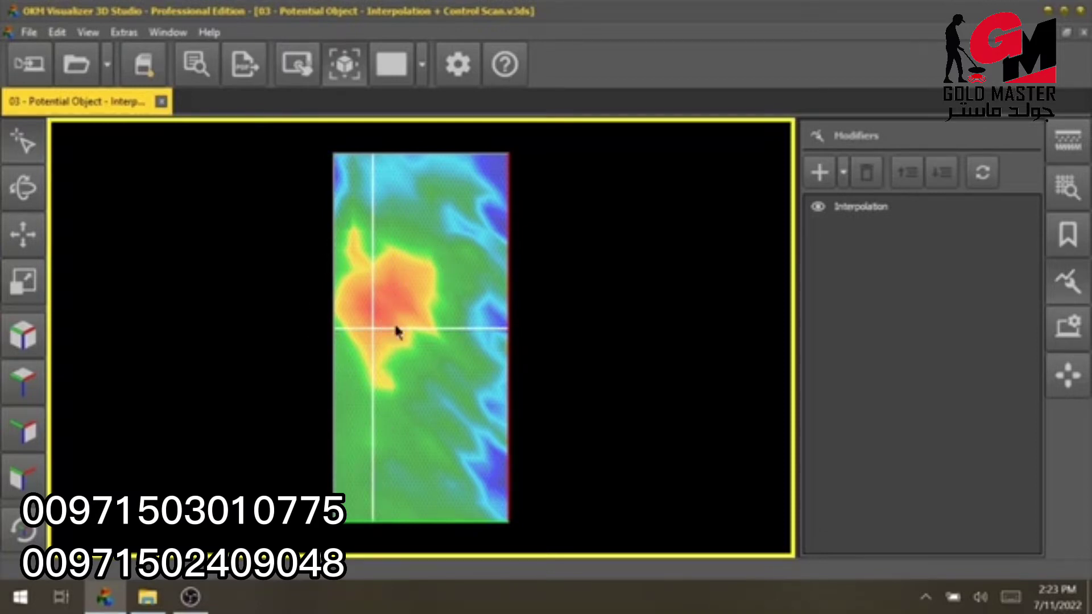
left_click(379, 310)
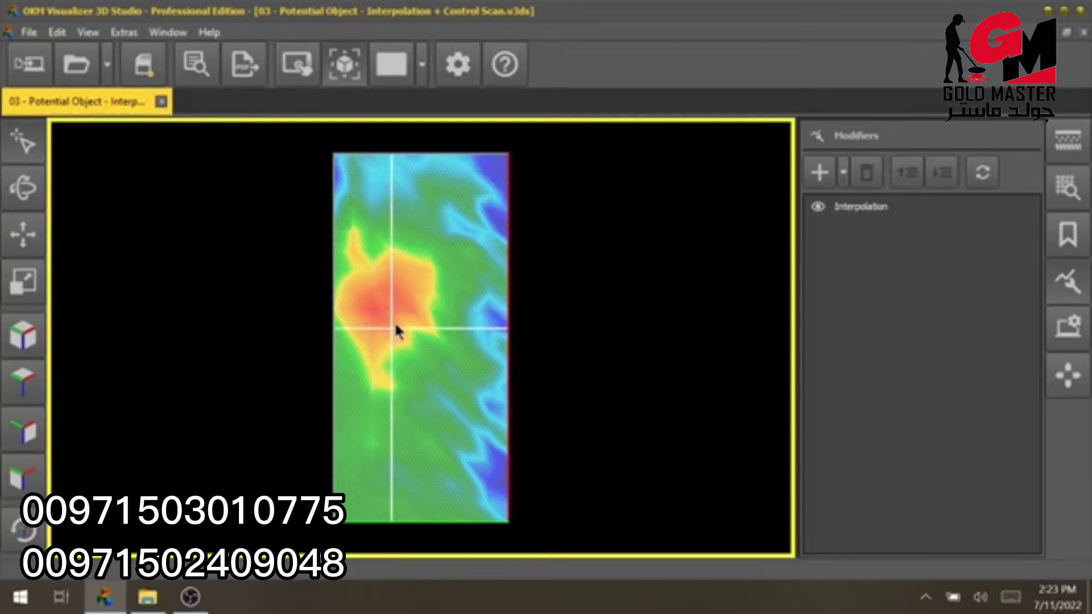
left_click(367, 287)
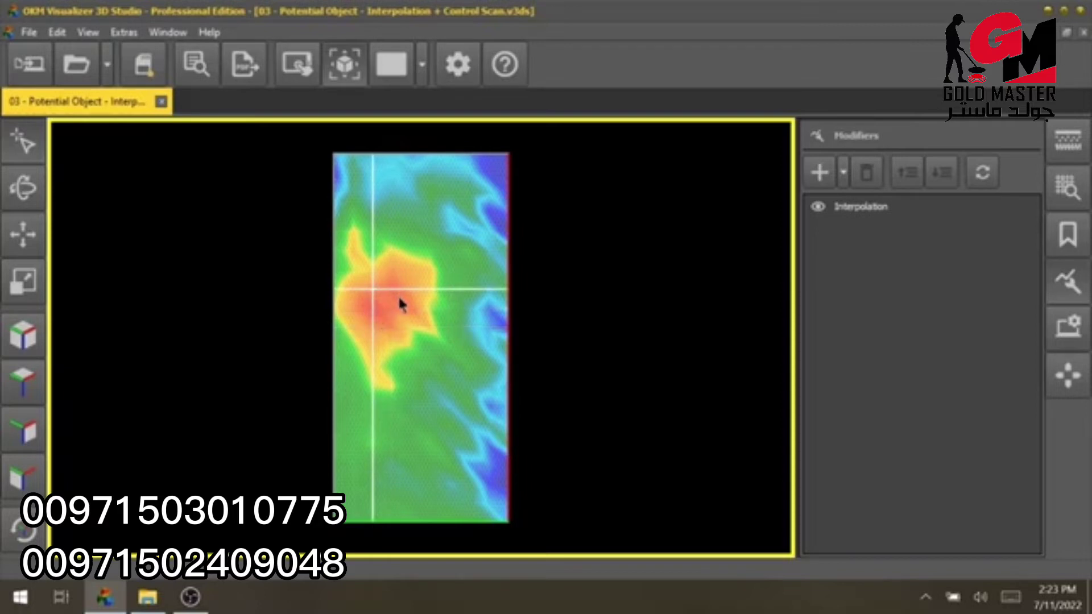
left_click(398, 300)
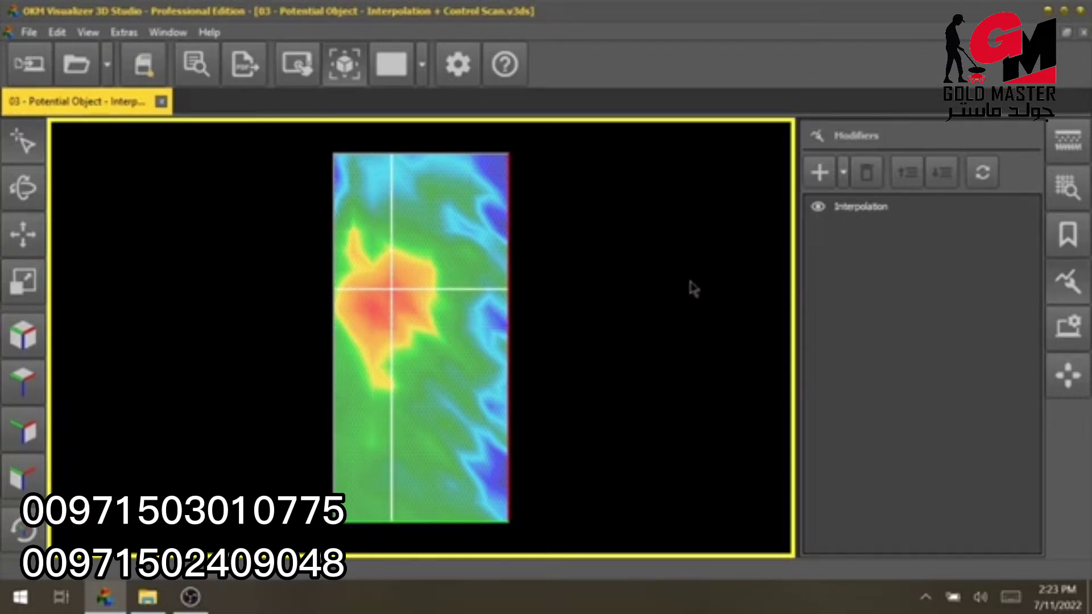
- Add a second Interpolation pass and probe the red blob with the crosshair, ending at its centre
left_click(843, 173)
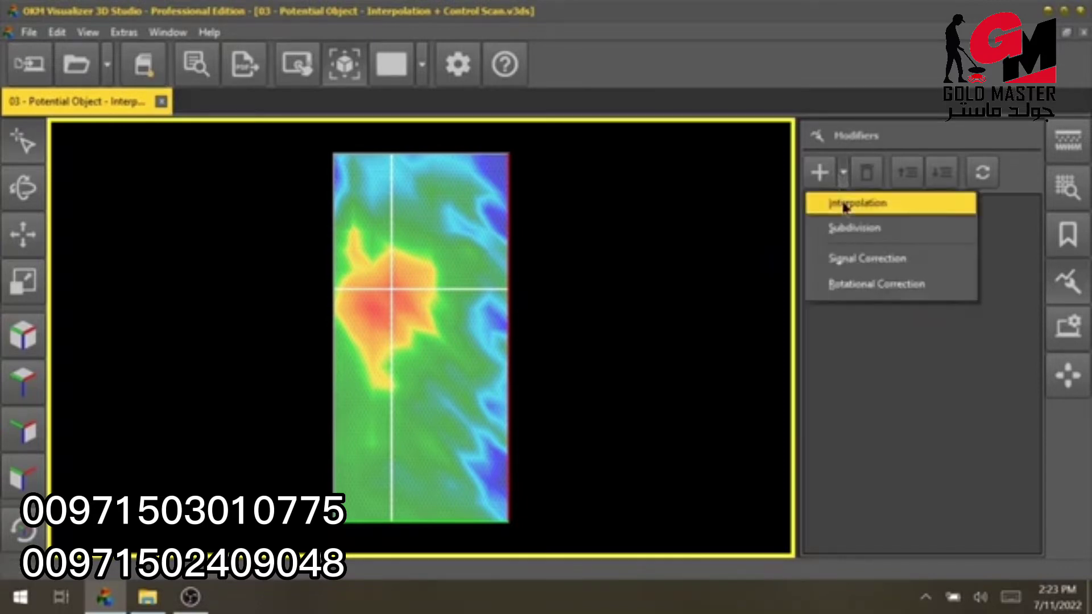
left_click(844, 205)
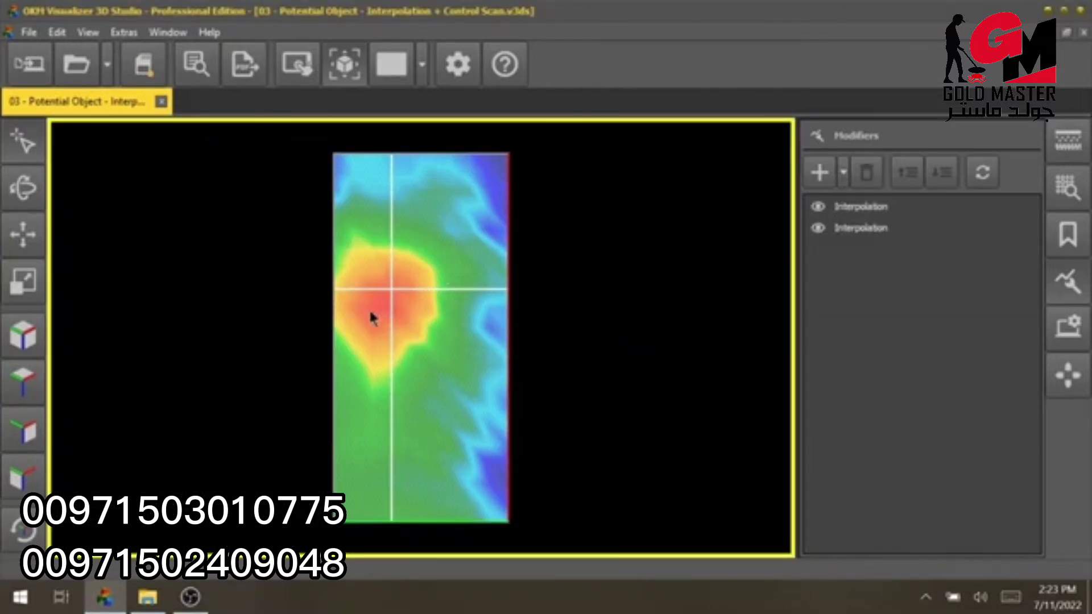
left_click(371, 312)
left_click(392, 329)
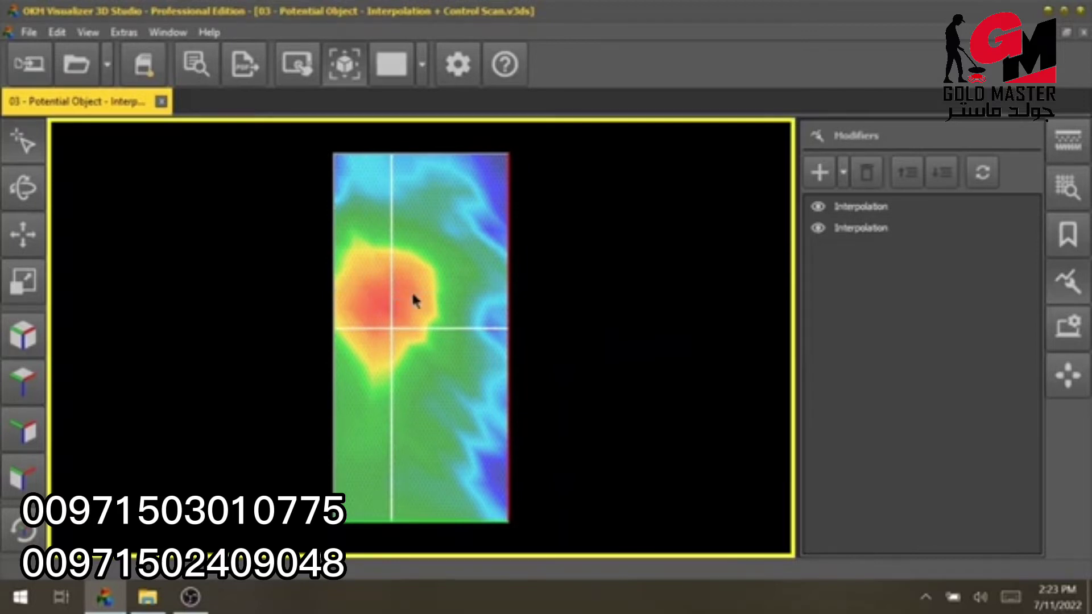
left_click(410, 289)
left_click(374, 309)
left_click(390, 327)
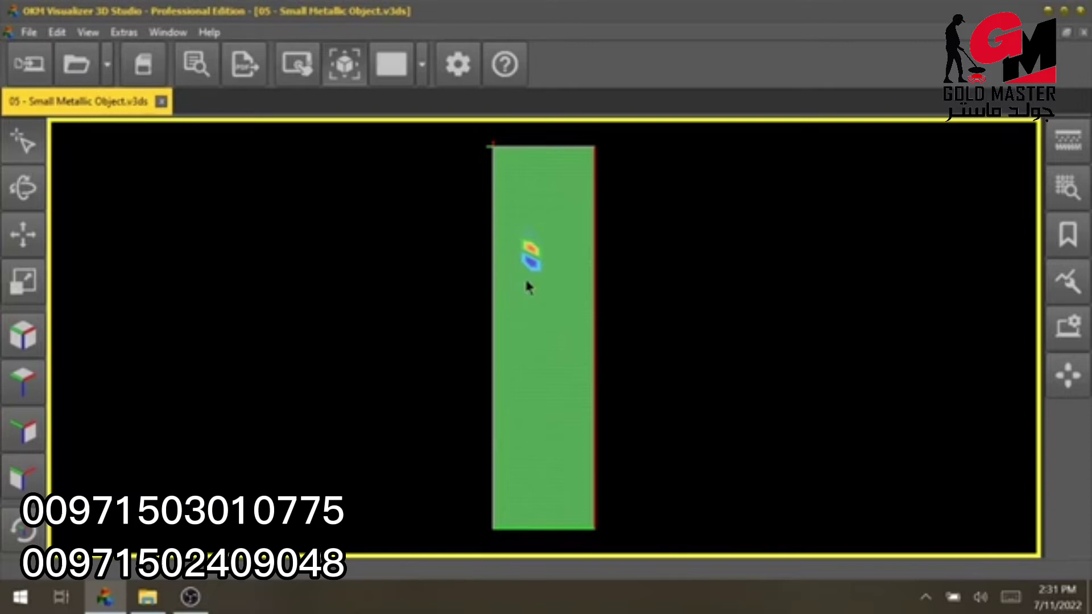
- Place a crosshair on the small metallic anomaly and nudge its horizontal line onto the signal
left_click(531, 263)
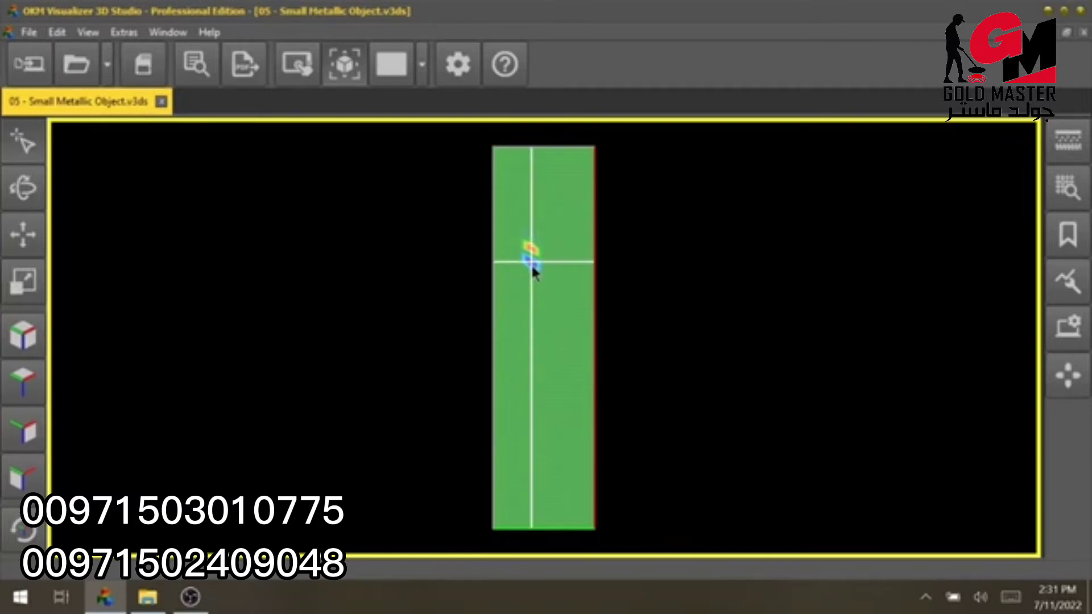
key("Up")
key("Down")
key("Up")
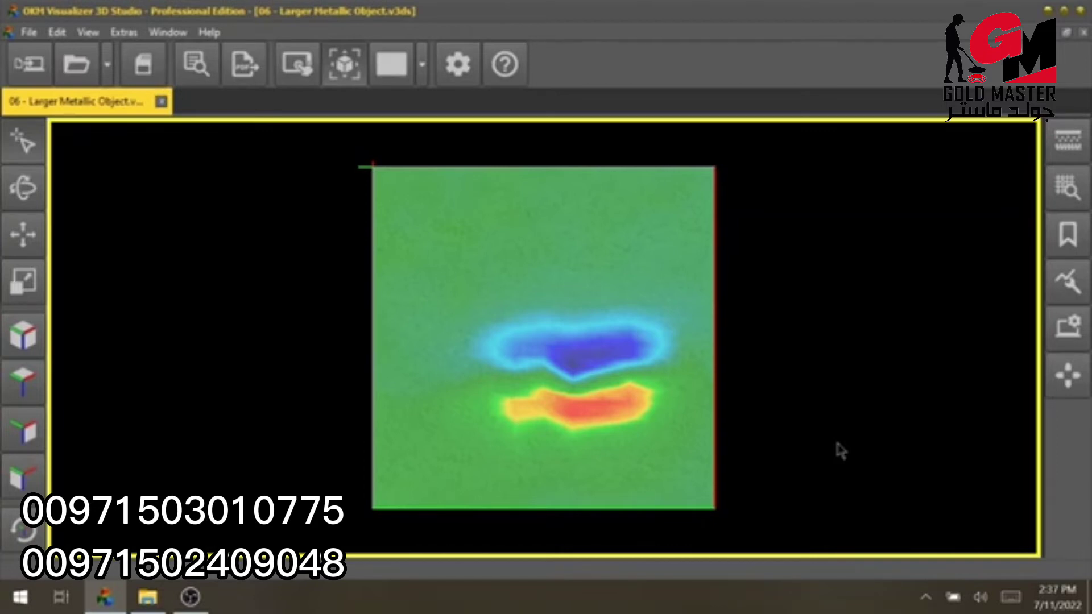
- Place the crosshair on the larger object's red signal and step it left and right across it
left_click(625, 405)
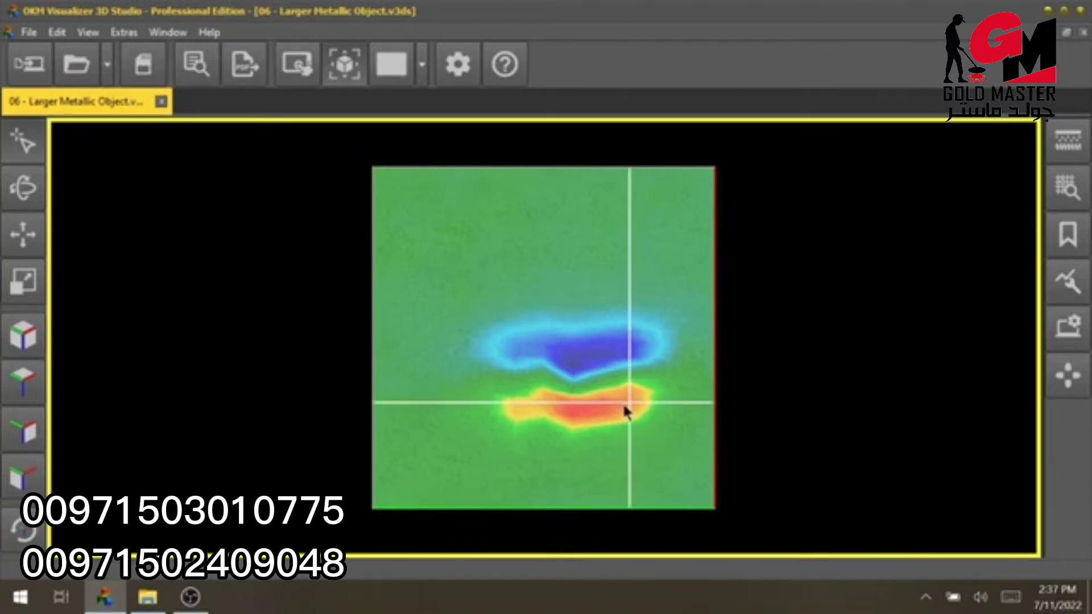
key("Left")
key("Left")
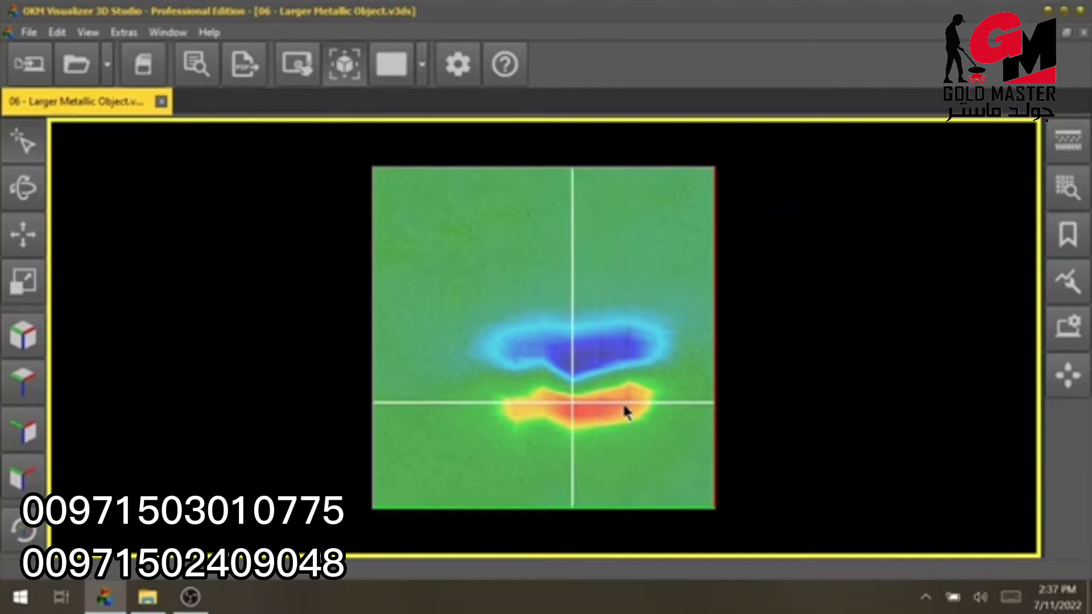
- Step the crosshair up and left onto the blue signal
key("Left")
key("Left")
key("Down")
key("Right")
key("Right")
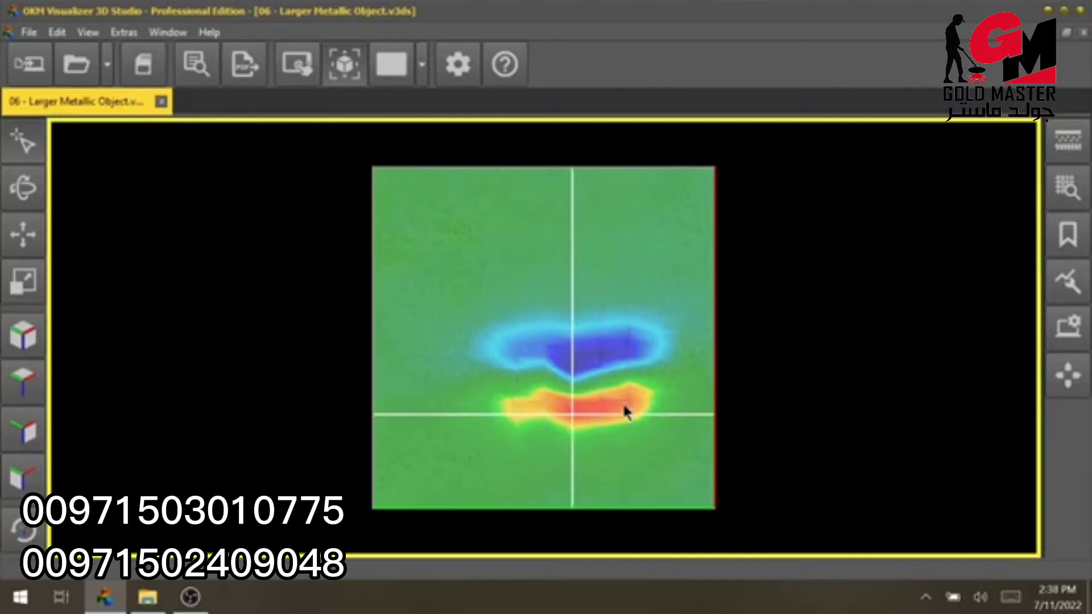
key("Right")
key("Right")
key("Right")
key("Up")
key("Up")
key("Left")
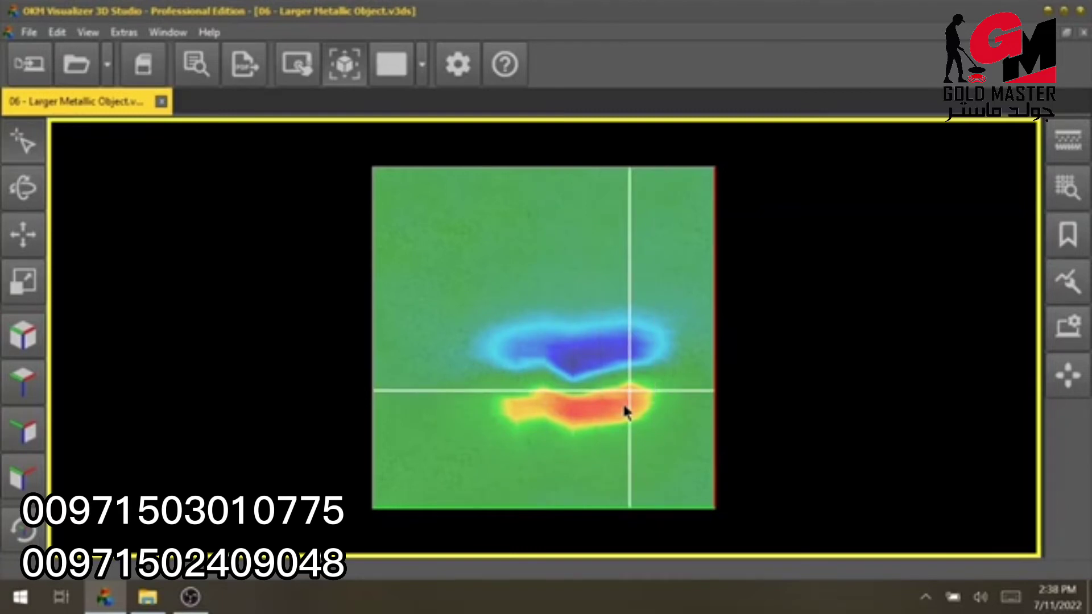
key("Left")
key("Left")
key("Left")
key("Left")
key("Up")
key("Up")
key("Up")
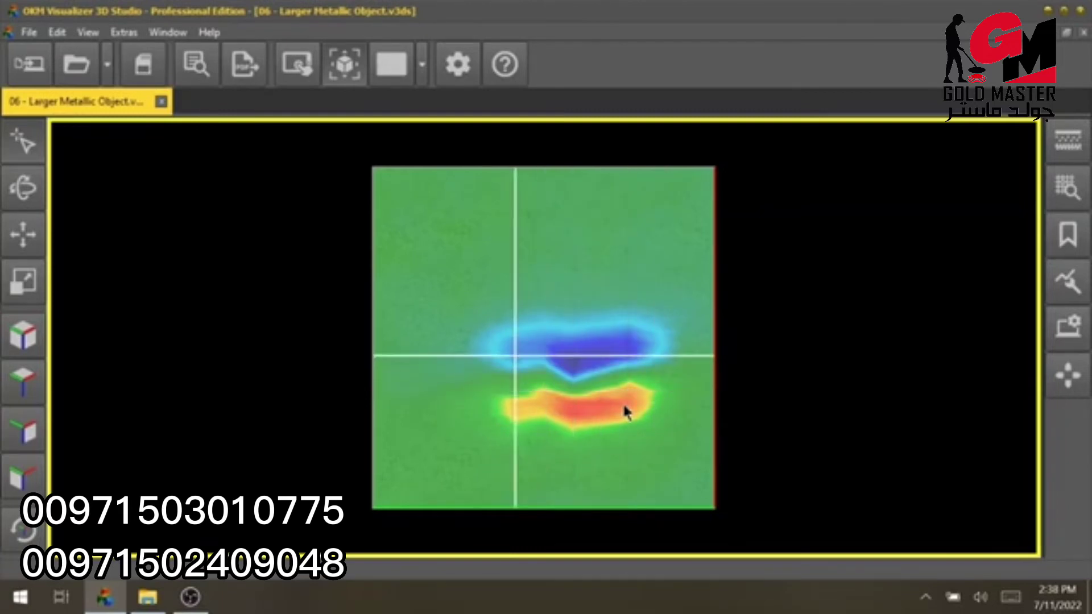
key("Up")
key("Right")
key("Right")
key("Right")
key("Right")
key("Right")
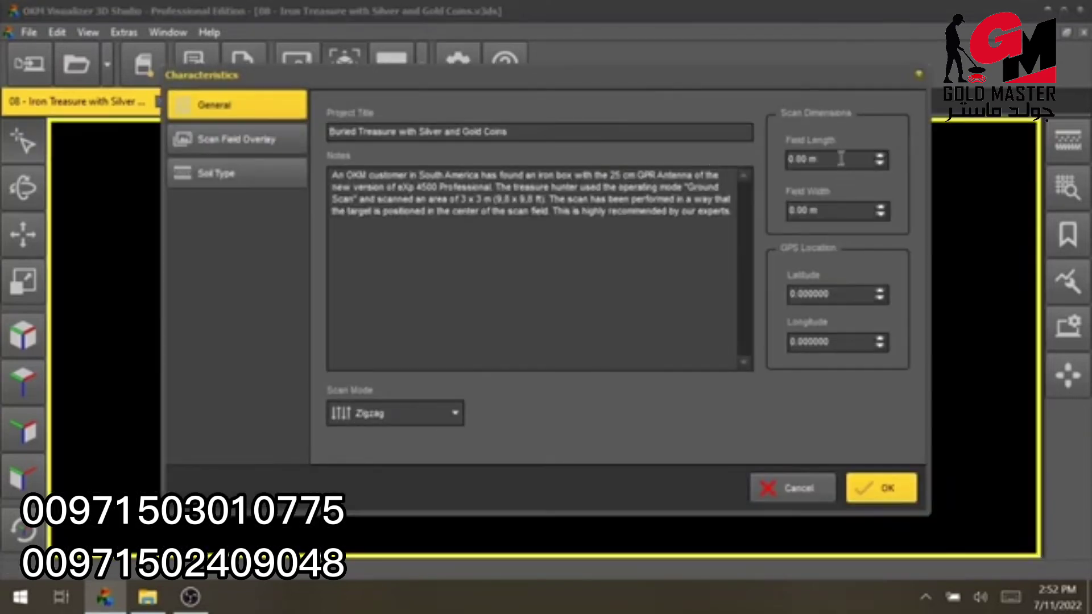
- Apply 3.00 m field length and 3.00 m field width in the Characteristics dialog
key("Tab")
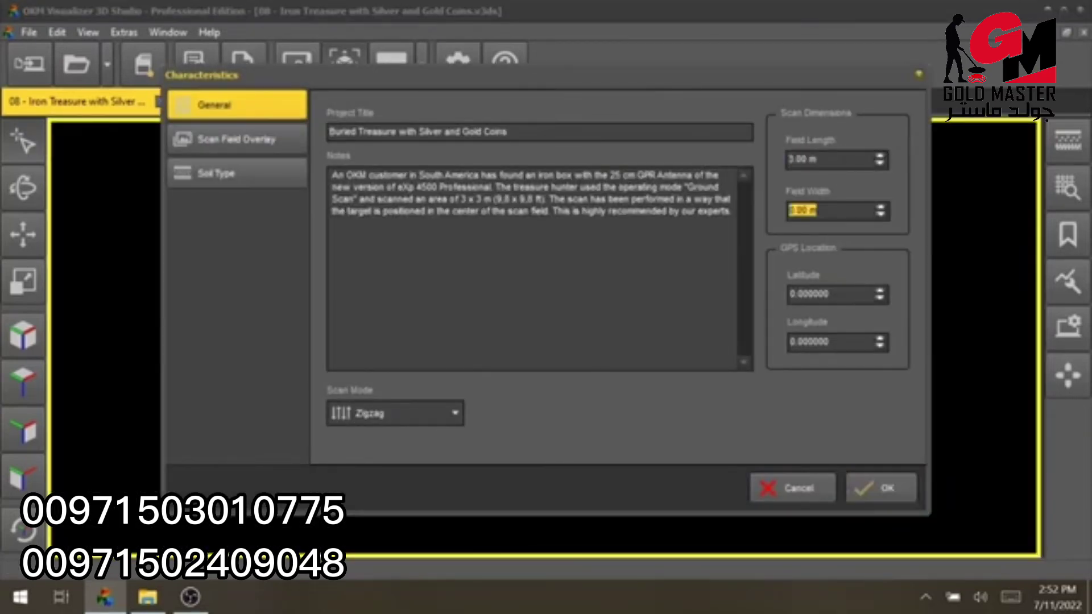
type("3")
key("Tab")
key("Tab")
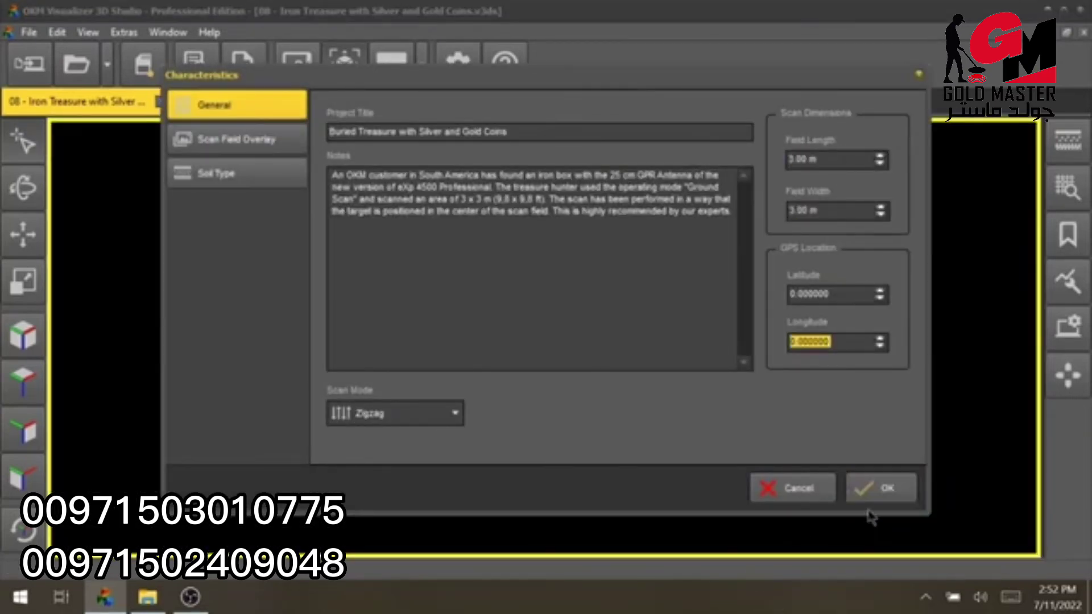
left_click(873, 493)
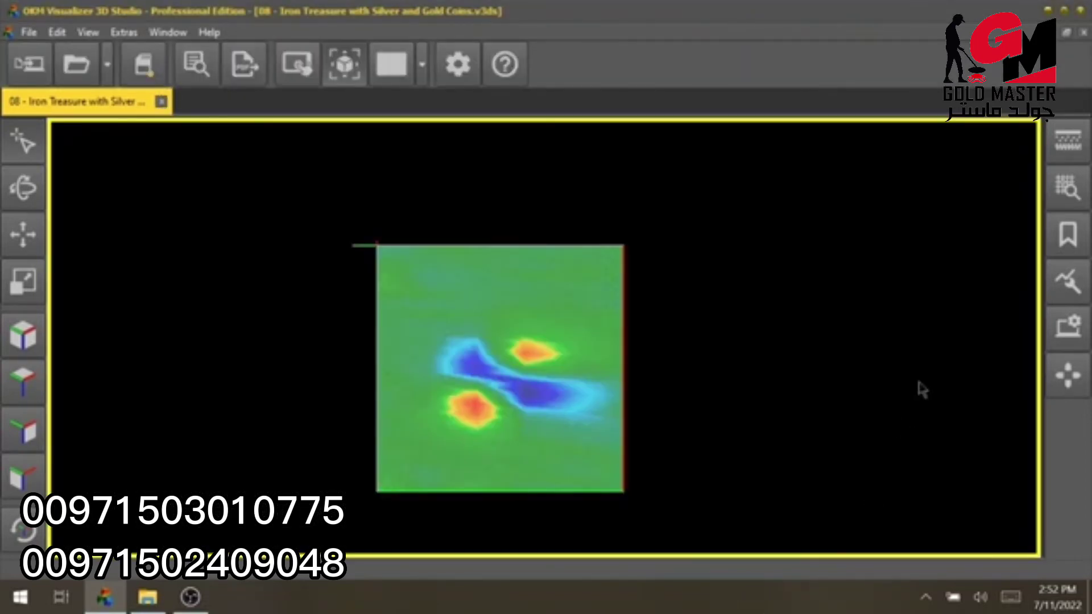
- Choose the Clay tile in the Soil Types list, replacing Concrete / Asphalt
left_click(1067, 141)
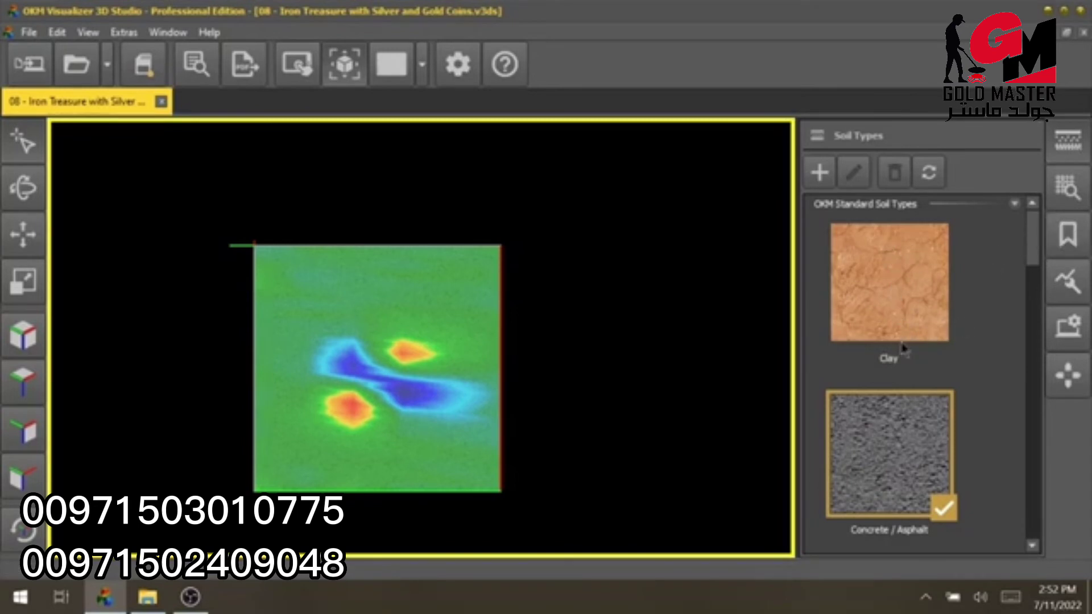
scroll(902, 348, "down", 5)
scroll(904, 348, "up", 5)
left_click(905, 306)
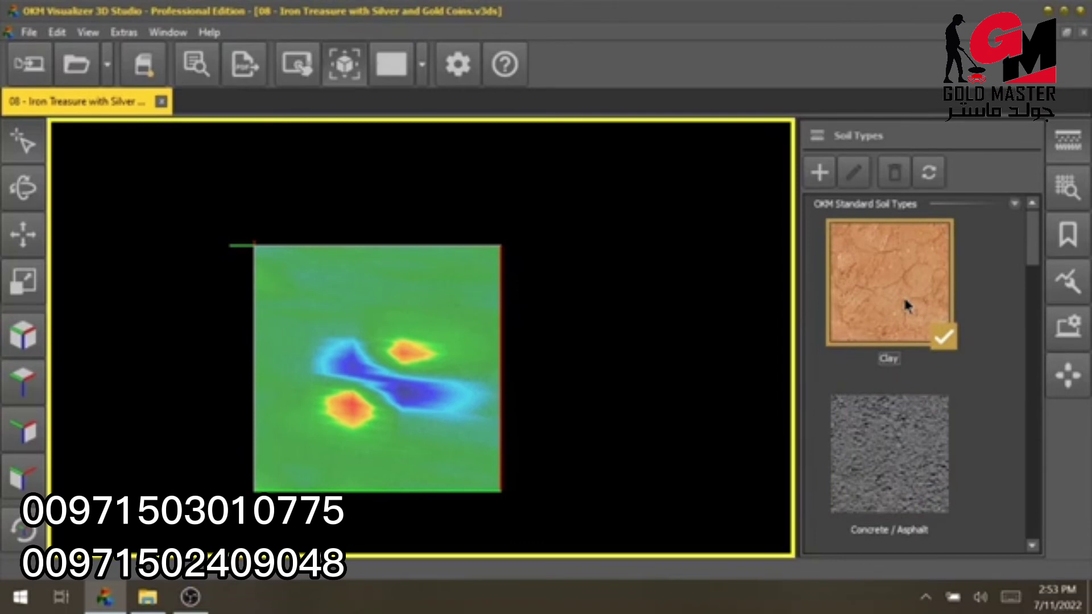
- Show Scan Information and put the crosshair on the lower red spot, reading 0.97 m depth
left_click(1061, 198)
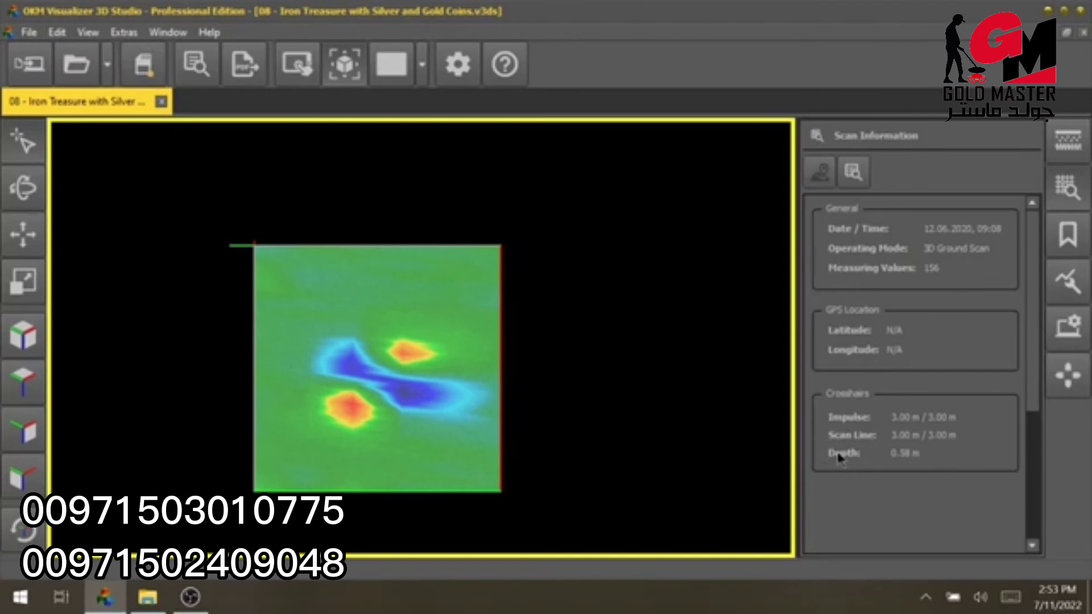
left_click(355, 413)
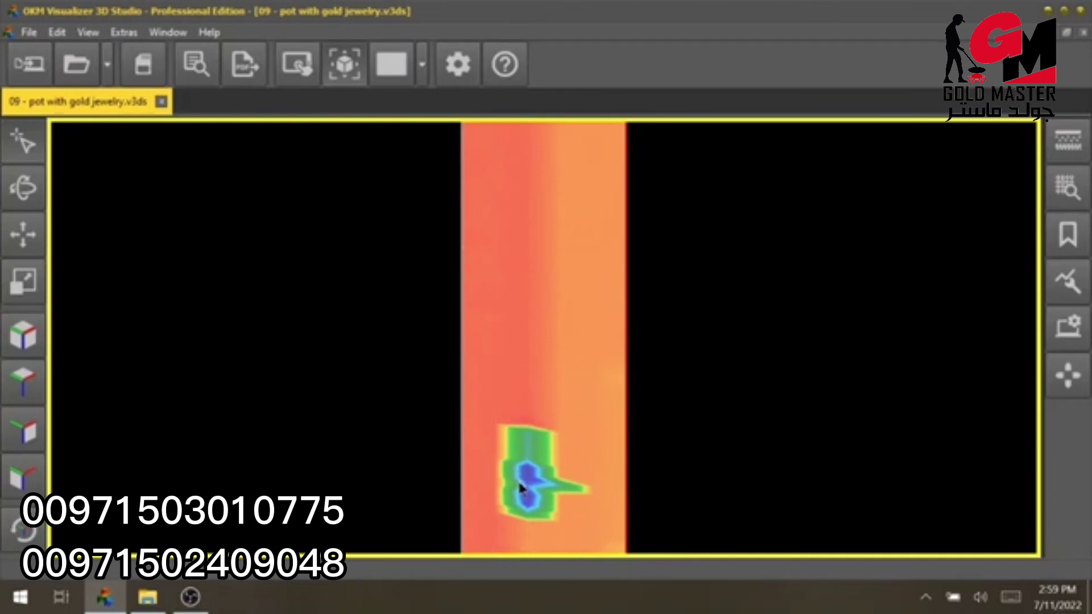
- Place the crosshair on the lower blue spot of the pot with gold jewelry scan
left_click(527, 503)
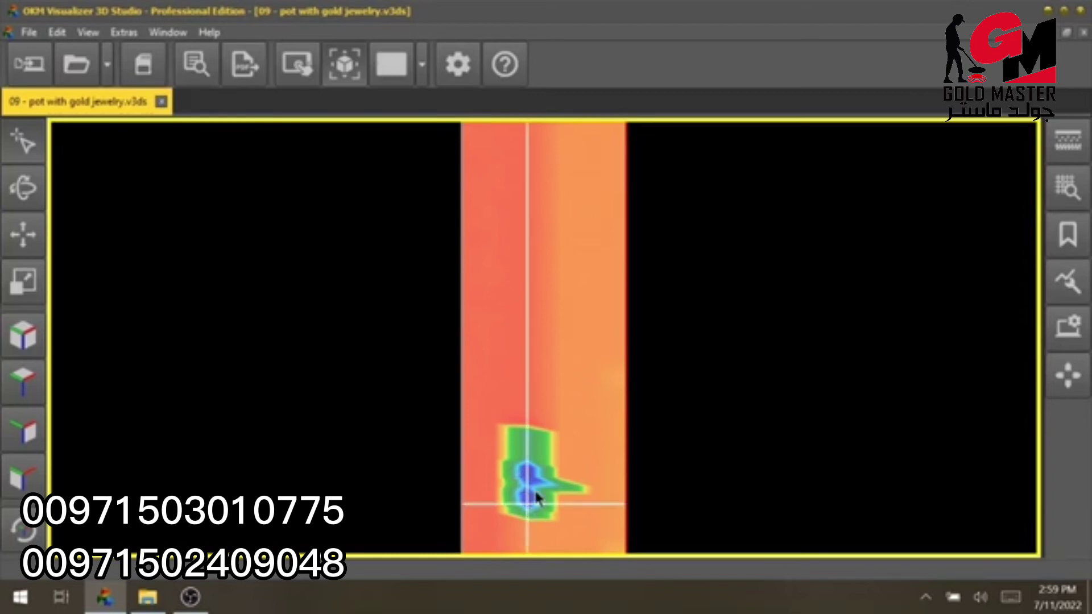
key("Up")
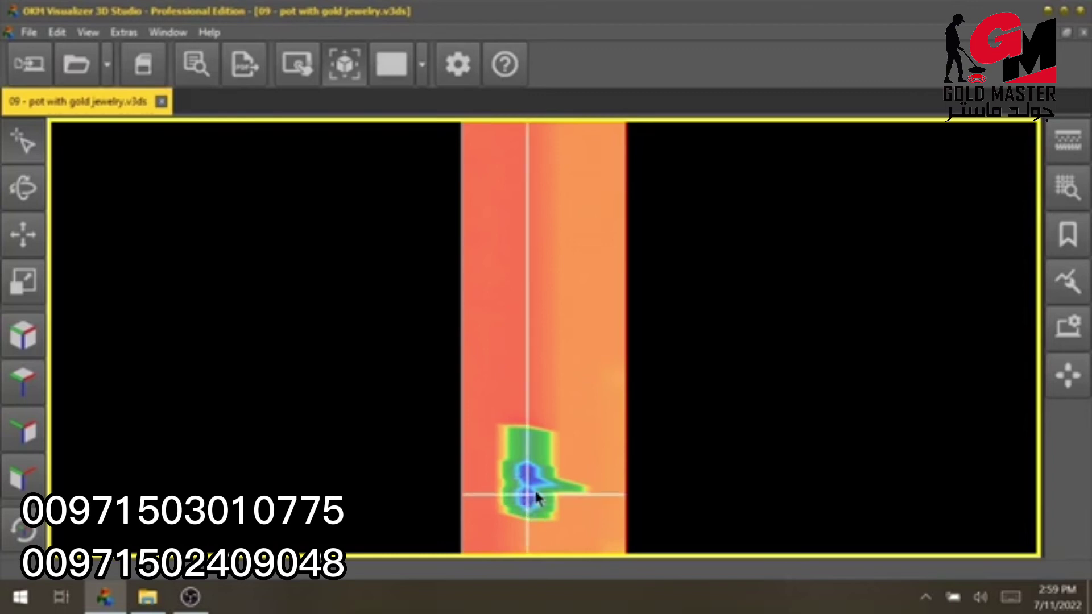
key("Up")
key("Up")
key("Up")
key("Down")
key("Down")
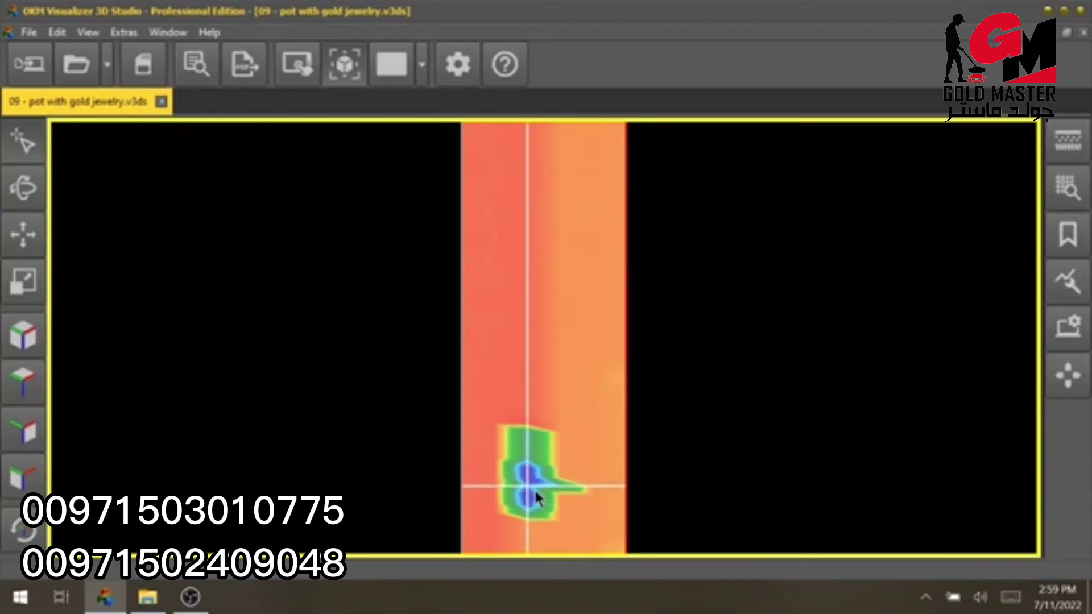
key("Down")
key("Down")
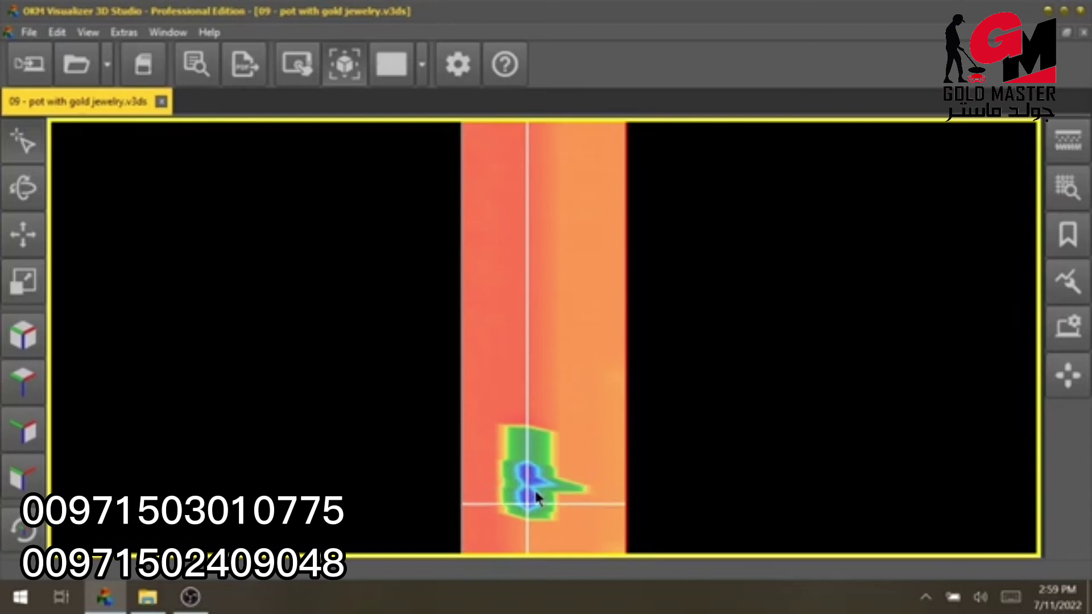